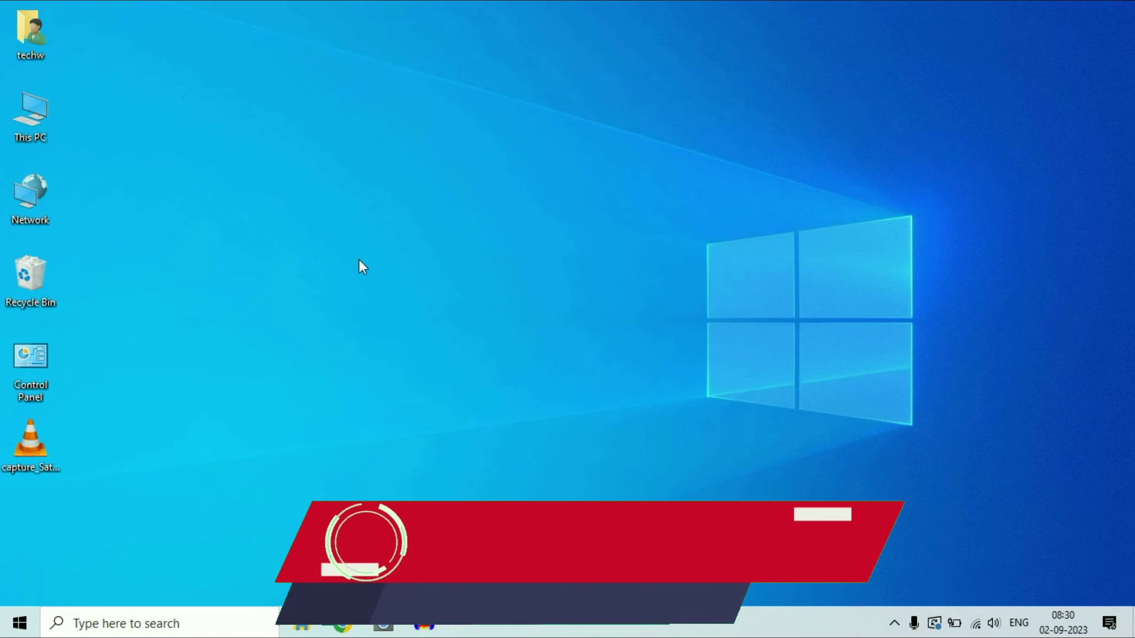
Launch the Camera app, note the 'We can't find your camera' error (0xA00F4244), and minimize it
left_click(383, 623)
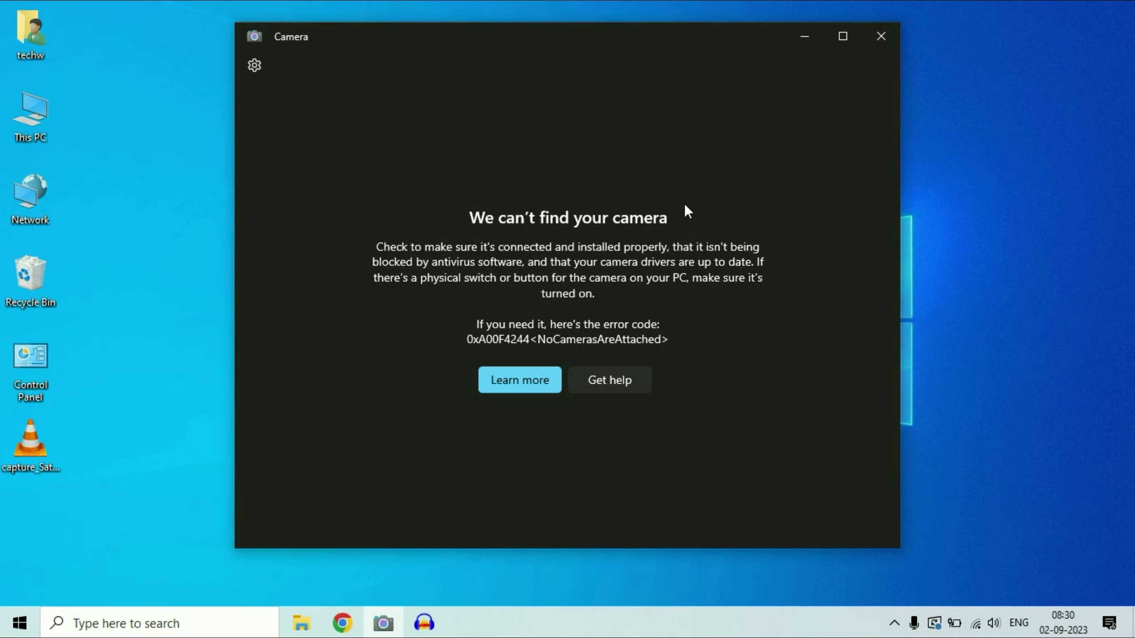
left_click(801, 37)
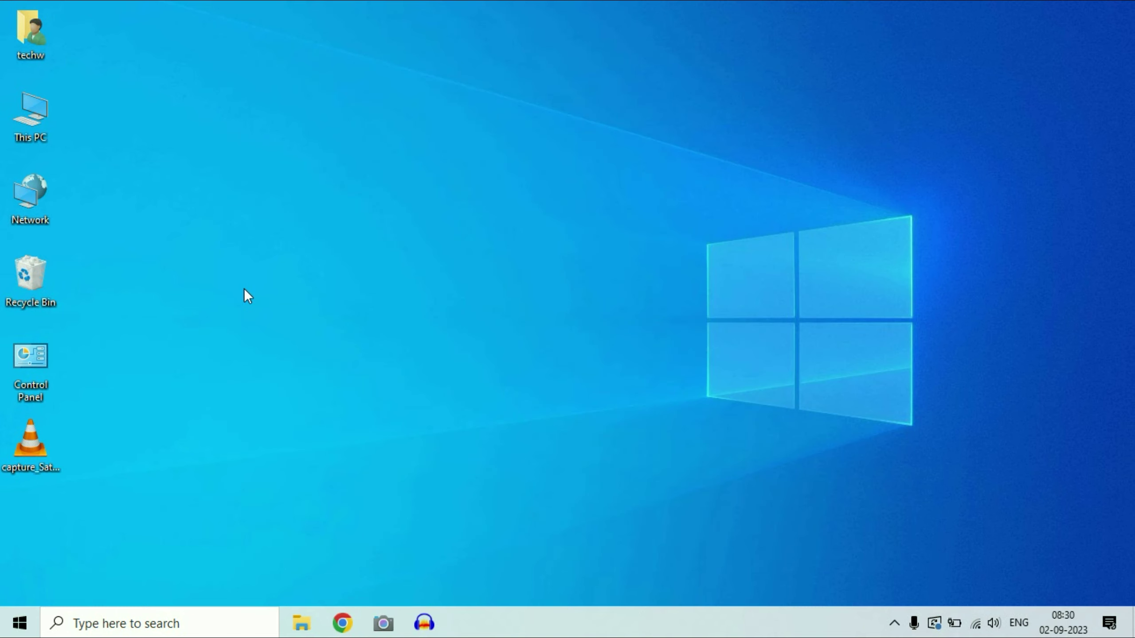
Search Windows for 'camera pr' and open the Camera privacy settings page
left_click(128, 623)
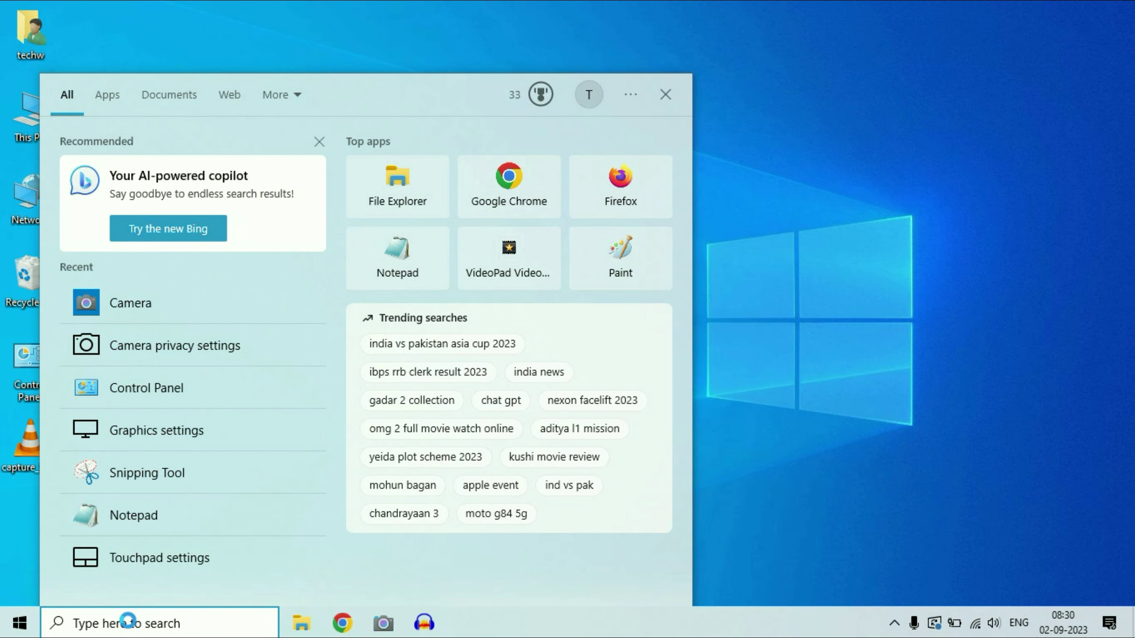
type("camera pr")
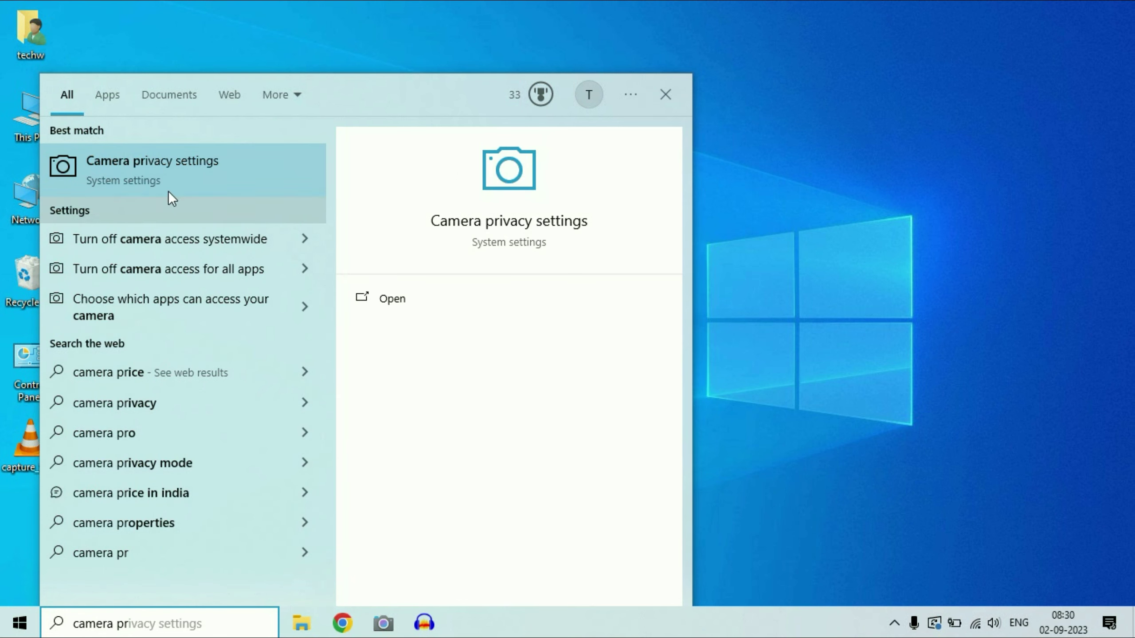
left_click(179, 163)
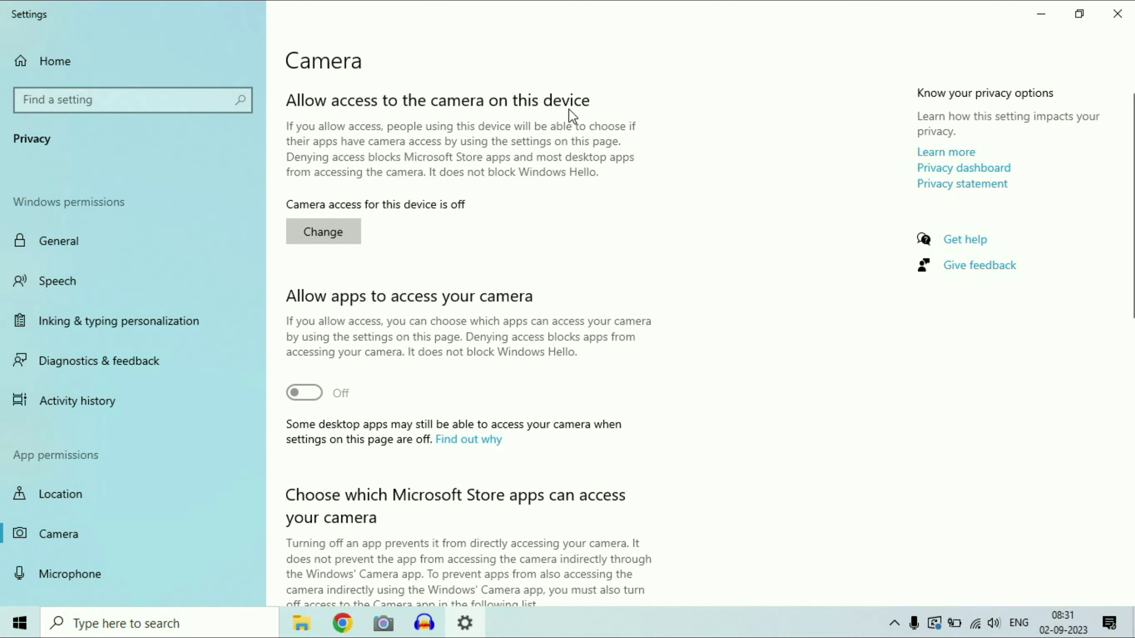
Turn camera access for this device On
left_click(342, 231)
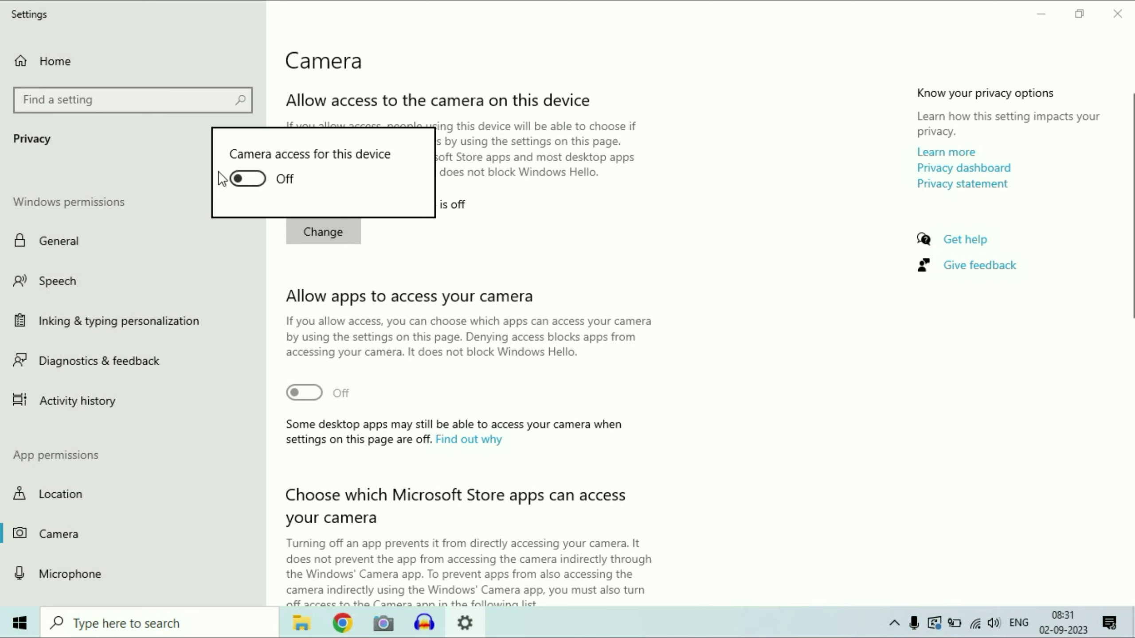
left_click(263, 184)
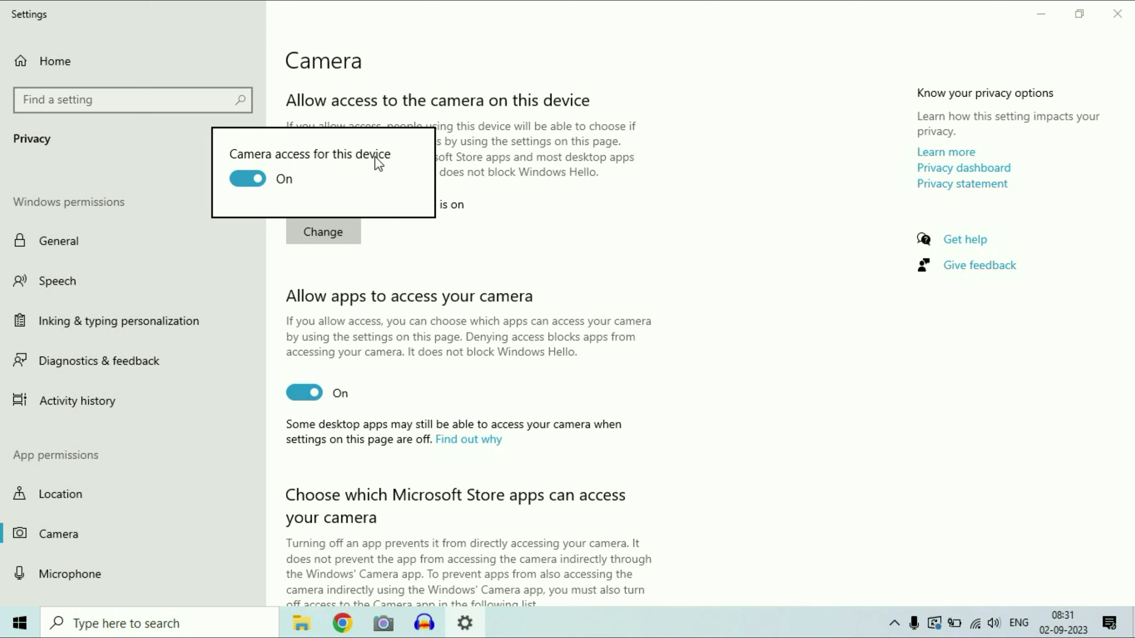
left_click(597, 237)
Review the app camera toggles, leaving Desktop App Web Viewer off, and close Settings
scroll(317, 225, "down", 4)
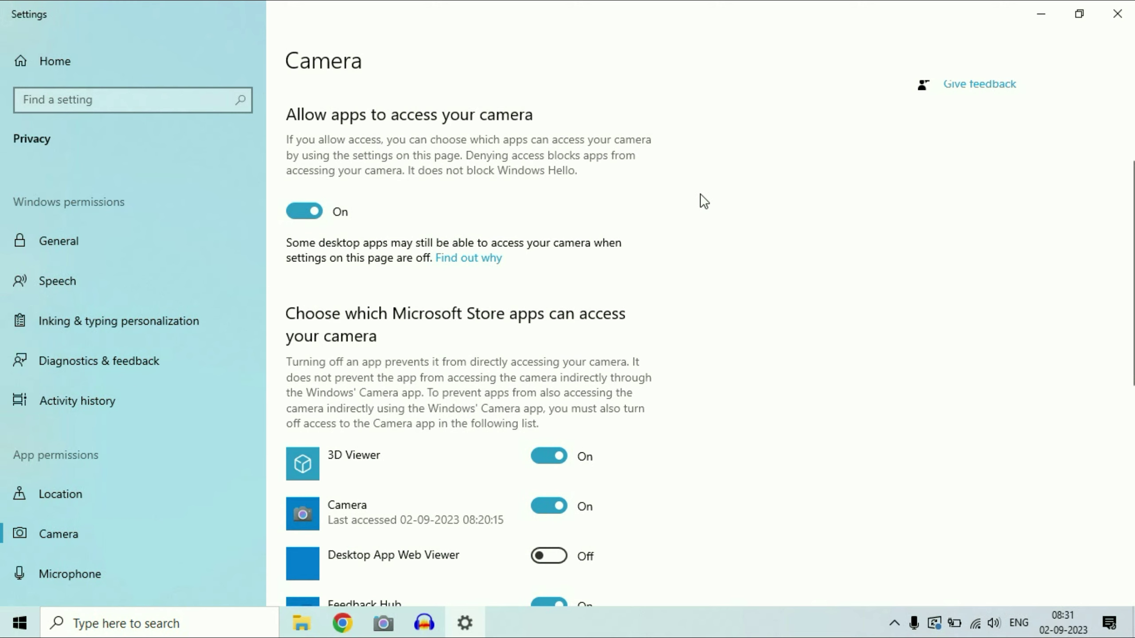
scroll(699, 193, "down", 8)
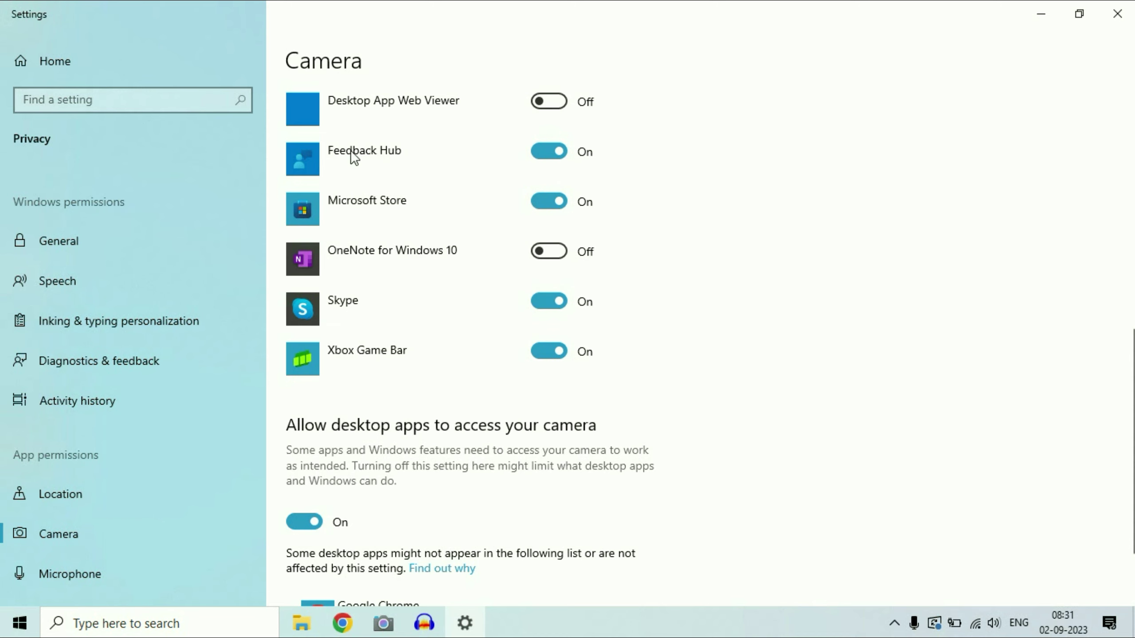
scroll(573, 114, "up", 4)
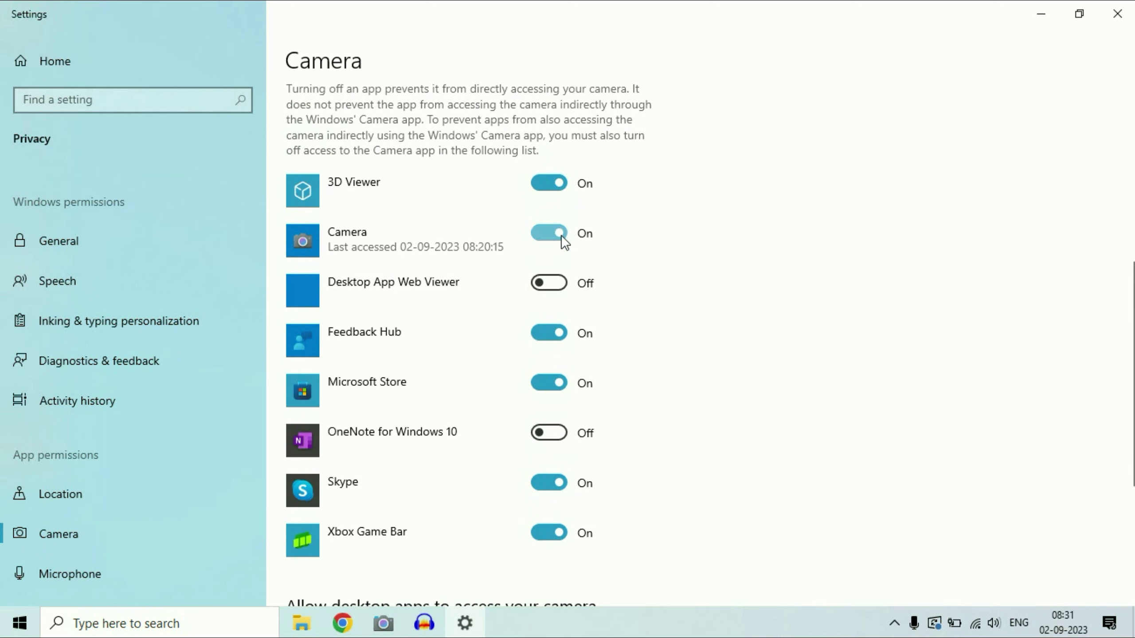
left_click(546, 286)
left_click(558, 281)
scroll(645, 295, "down", 6)
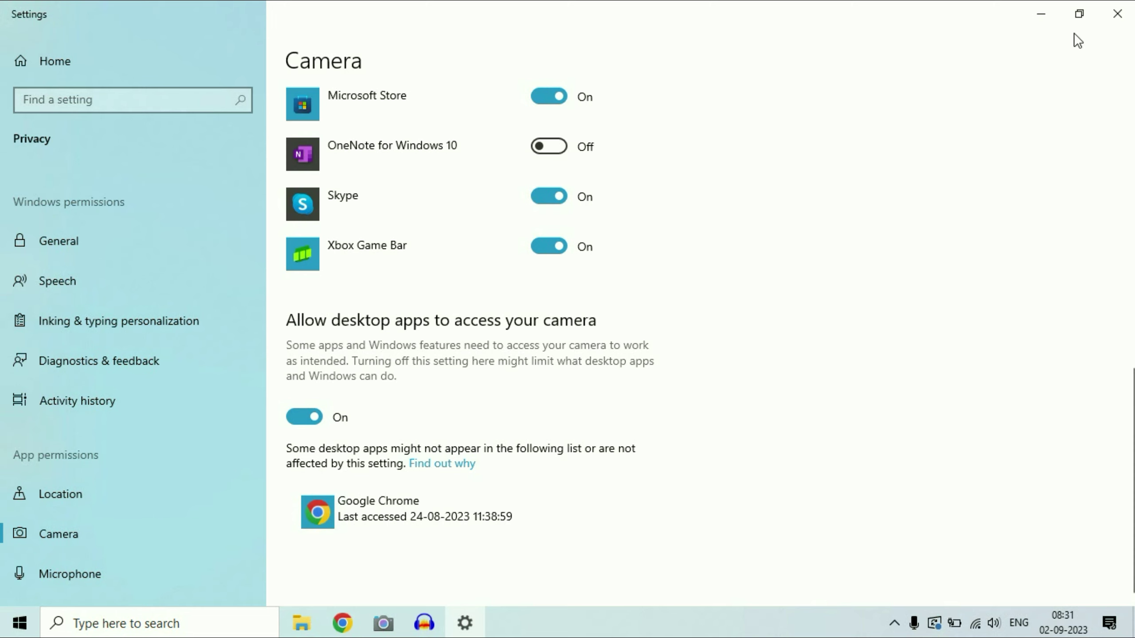
left_click(1120, 18)
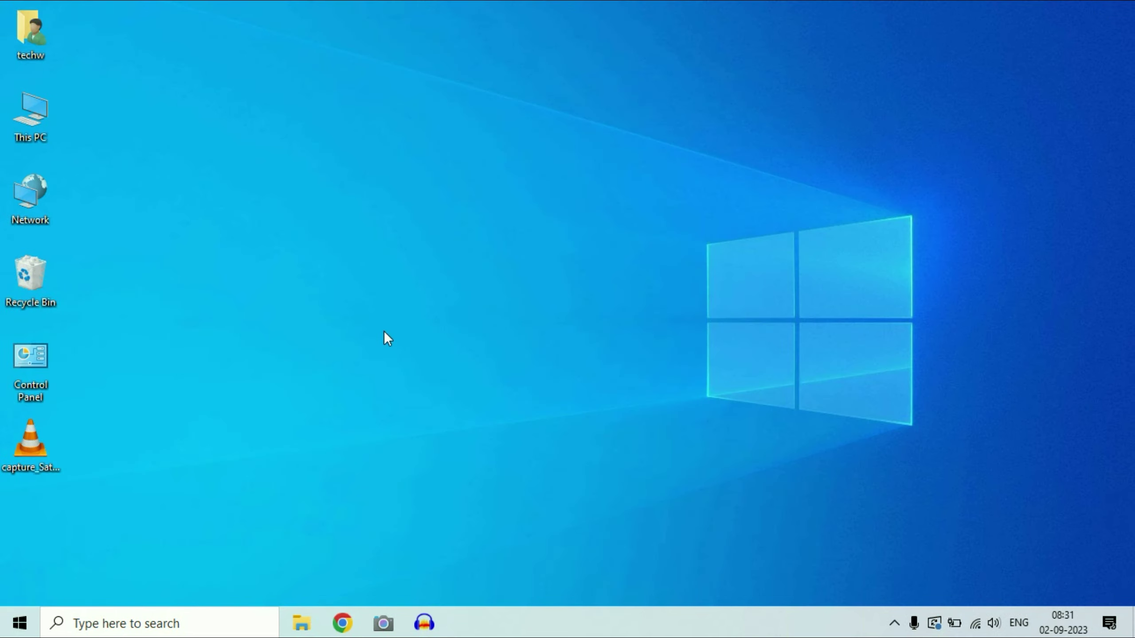
Search Windows for 'camer' and show the Camera app result's extra options
left_click(106, 624)
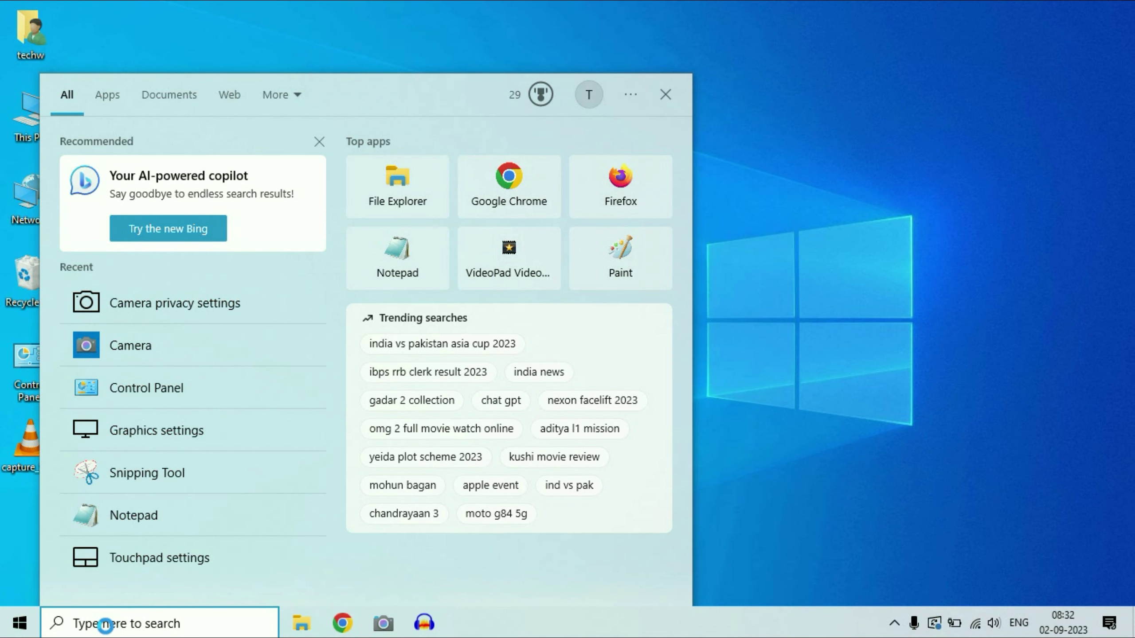
type("camer")
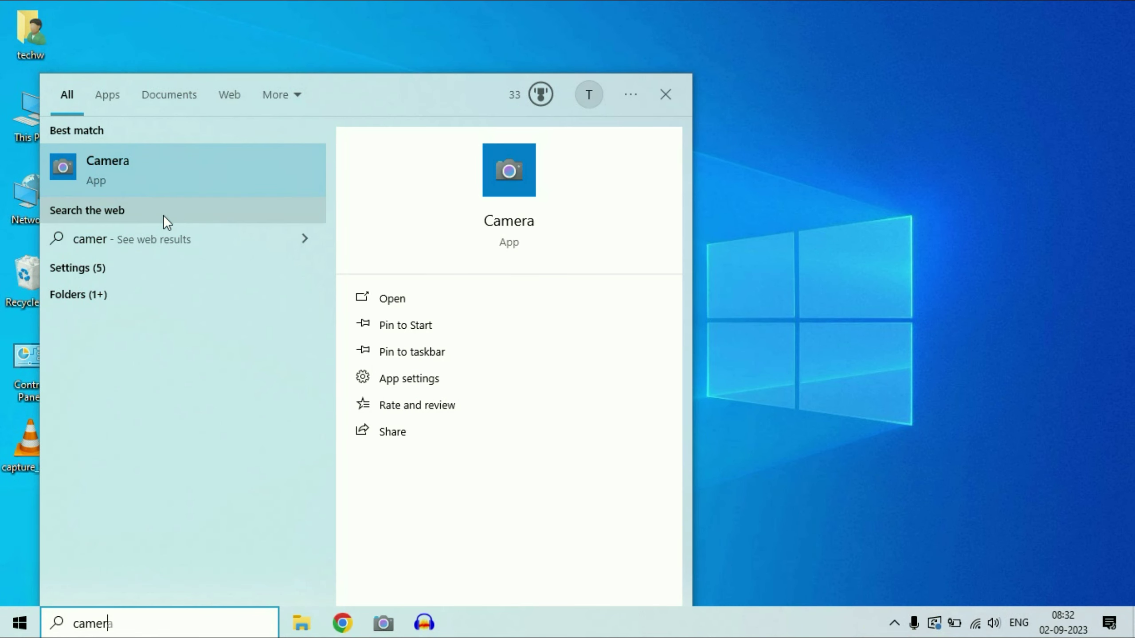
right_click(127, 163)
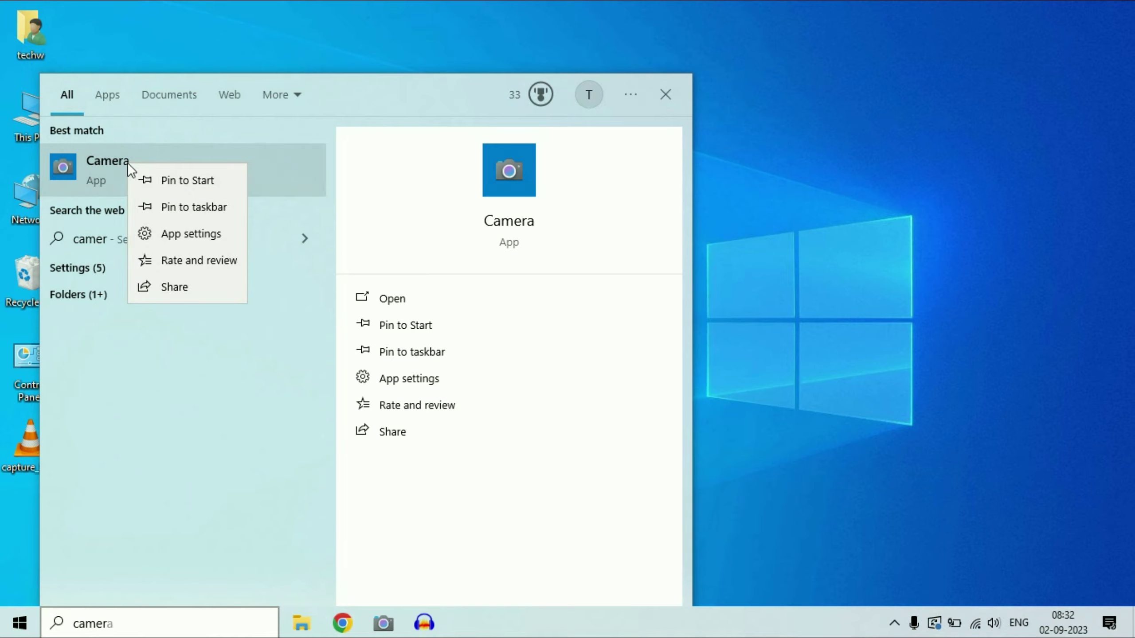
Open the Camera app's settings page and terminate the app
left_click(170, 241)
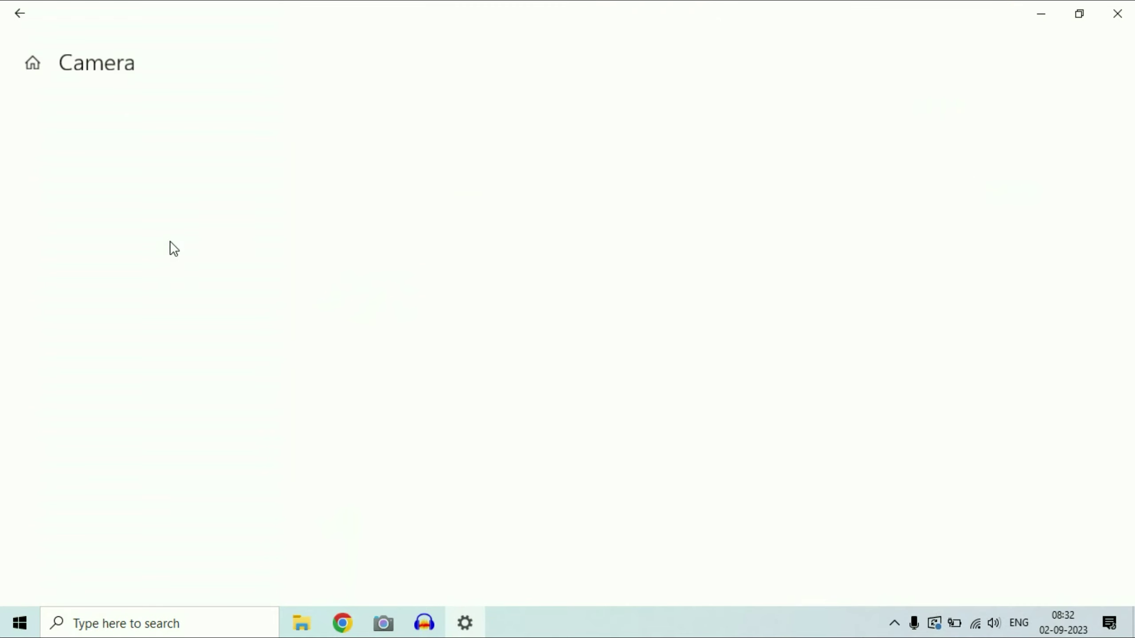
scroll(183, 147, "down", 10)
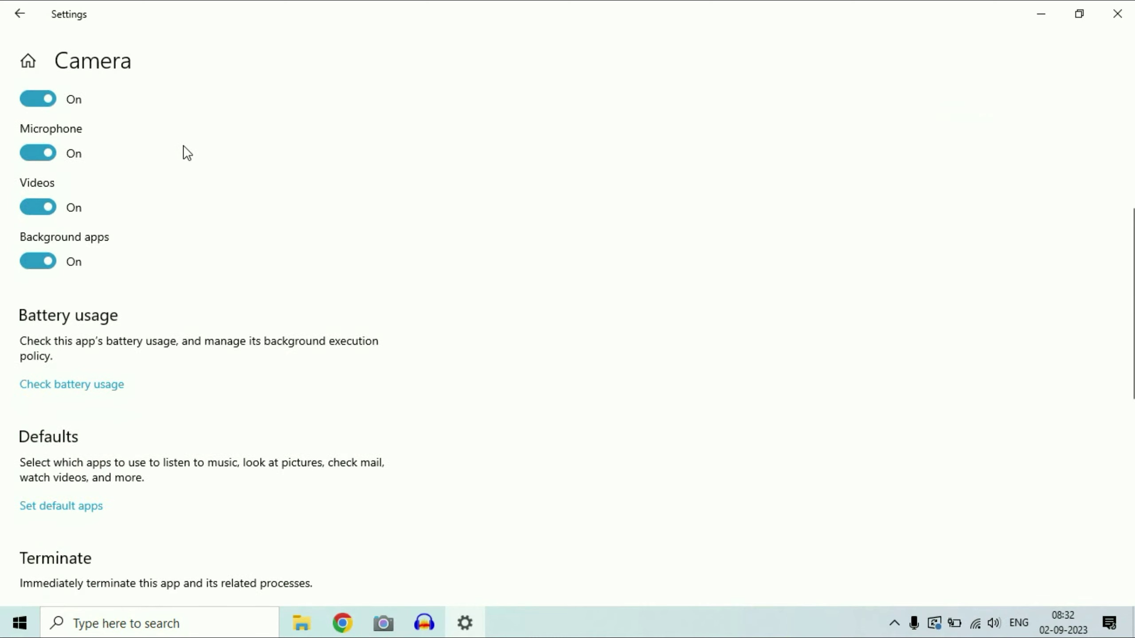
scroll(183, 147, "down", 3)
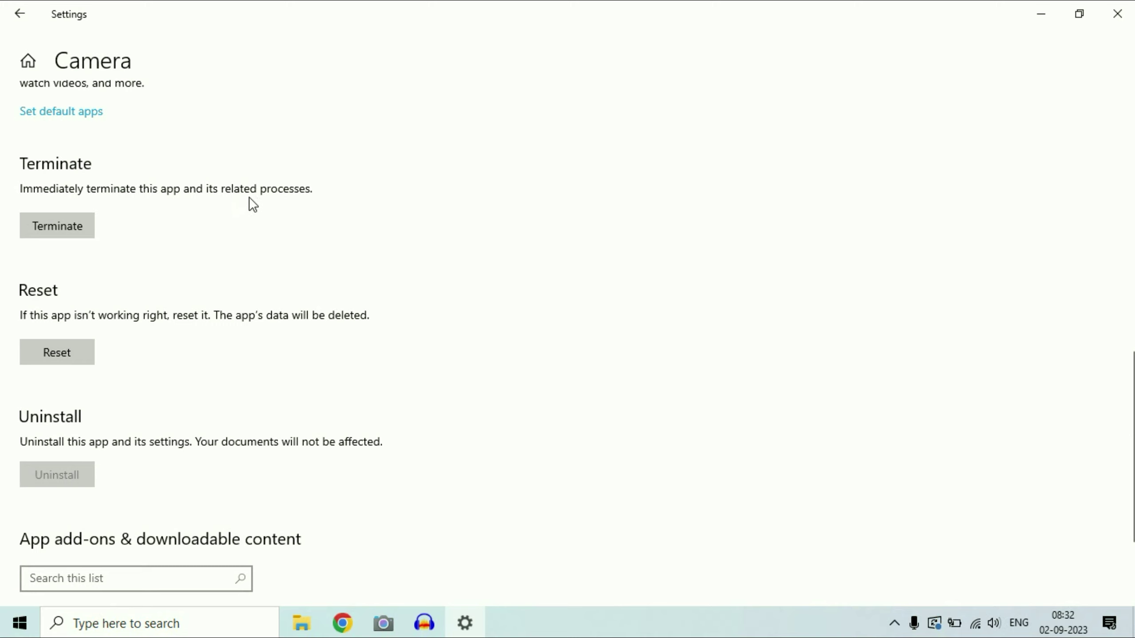
left_click(61, 225)
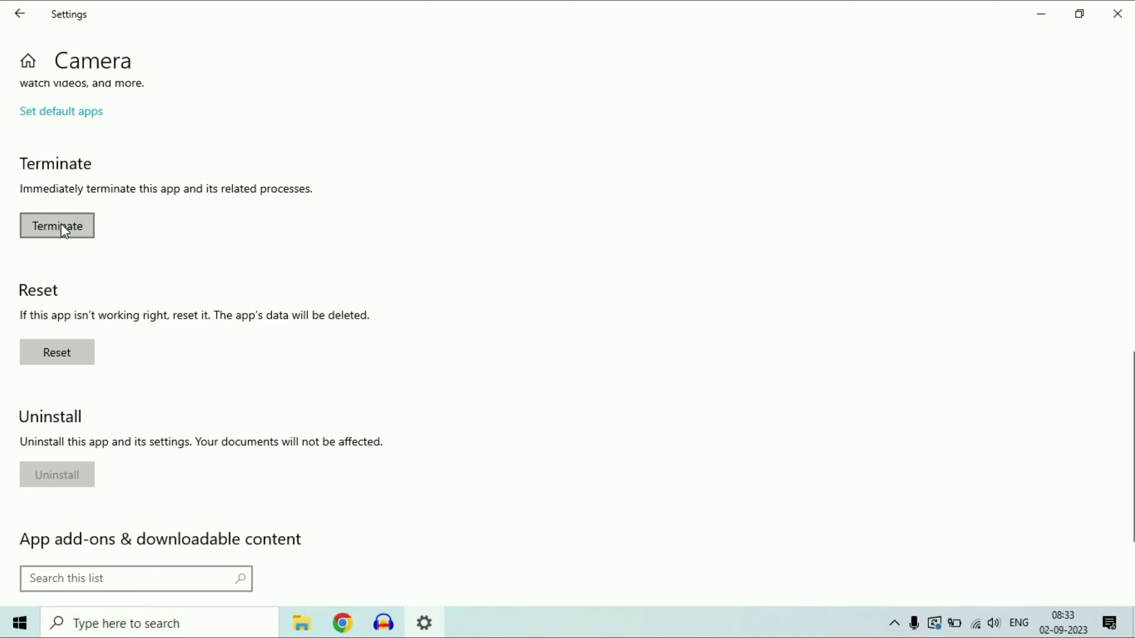
Reset the Camera app's data, confirming the reset, and close Settings
scroll(141, 220, "down", 3)
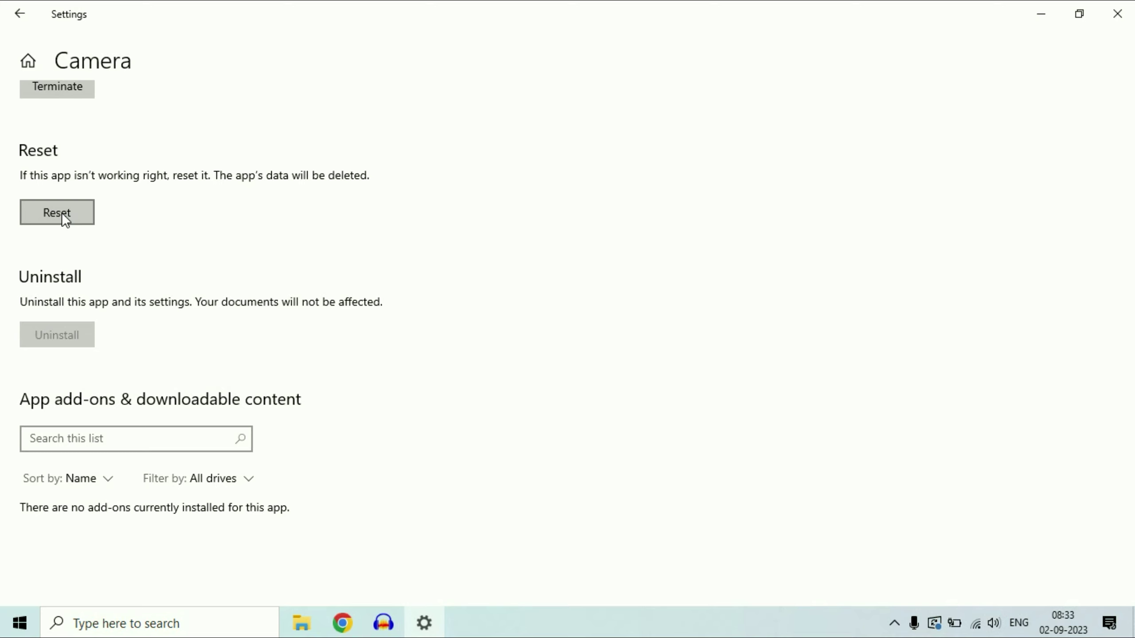
left_click(62, 212)
left_click(208, 172)
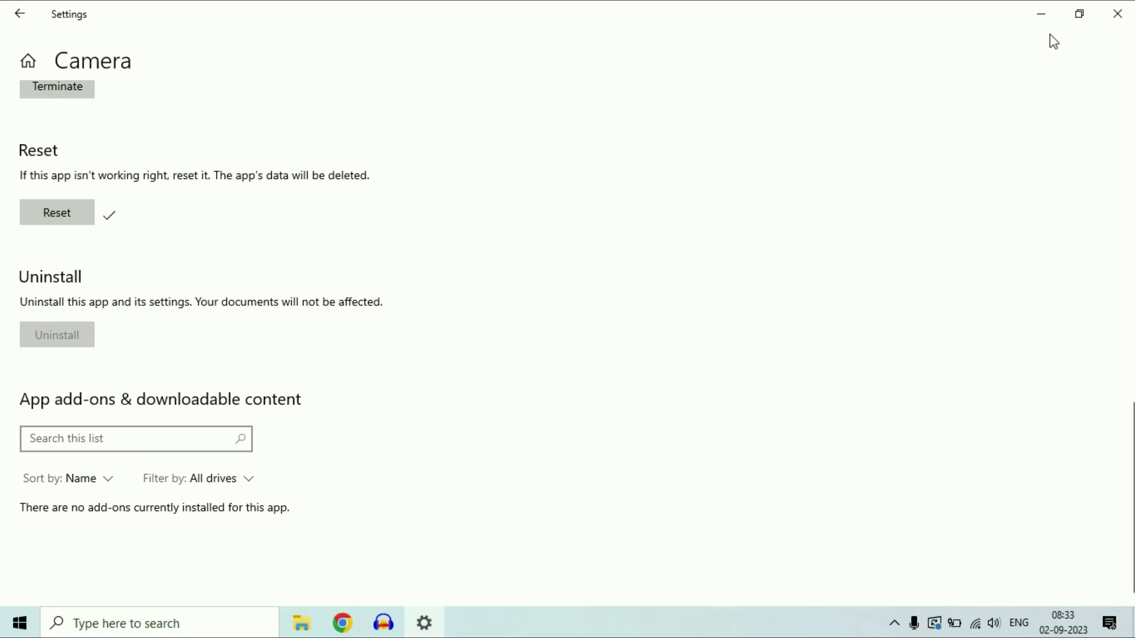
left_click(1116, 19)
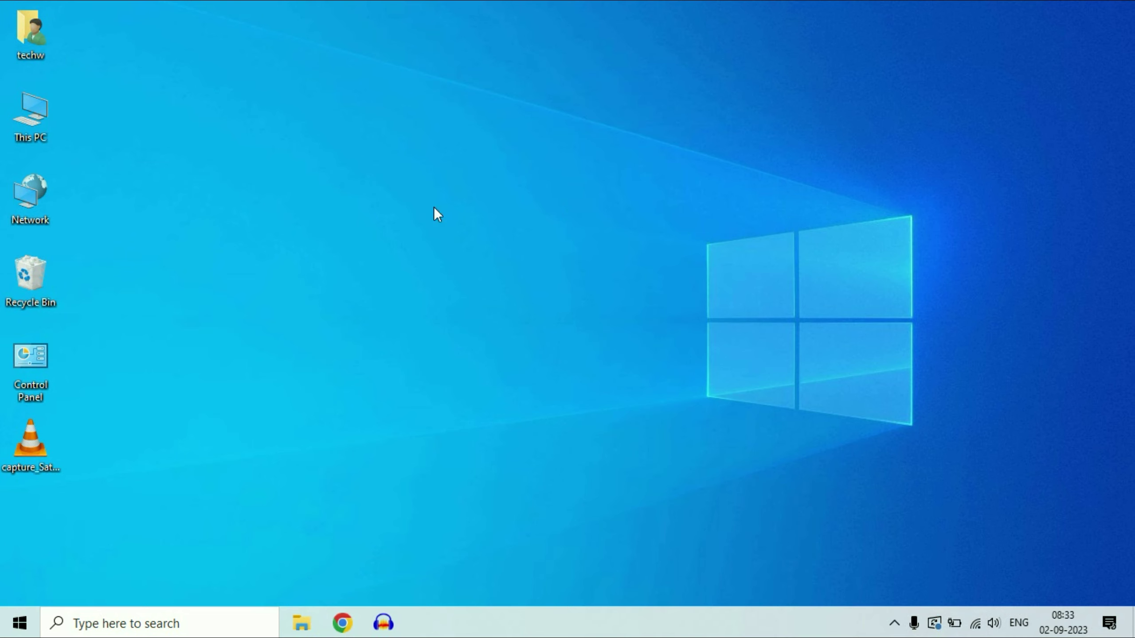
Open Device Manager maximized and enable the EasyCamera webcam under Cameras
right_click(18, 628)
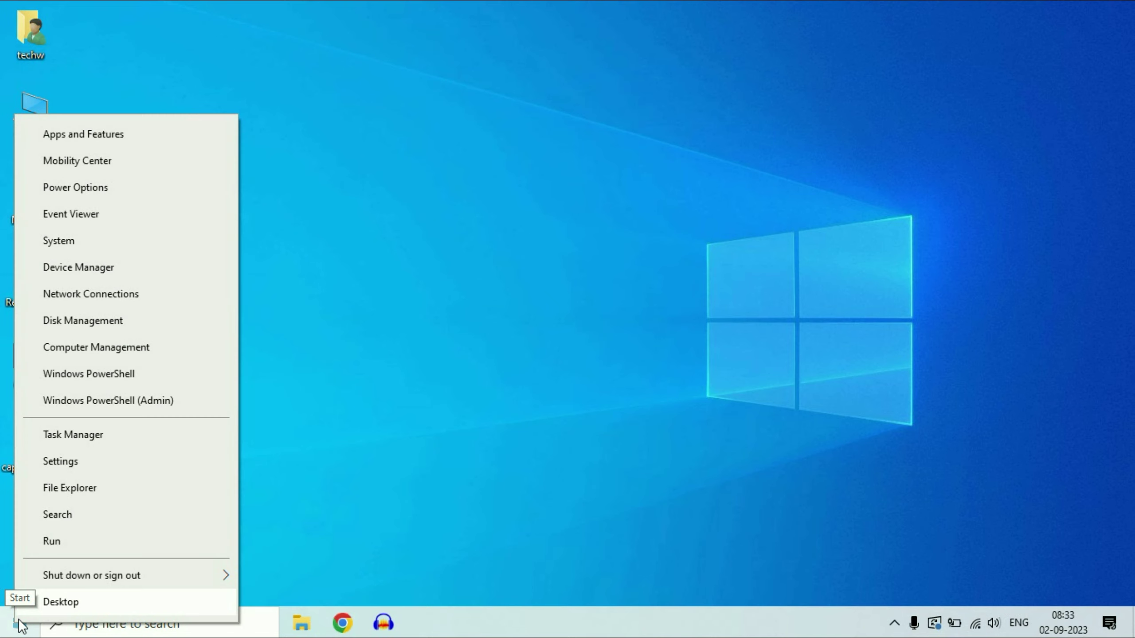
left_click(88, 271)
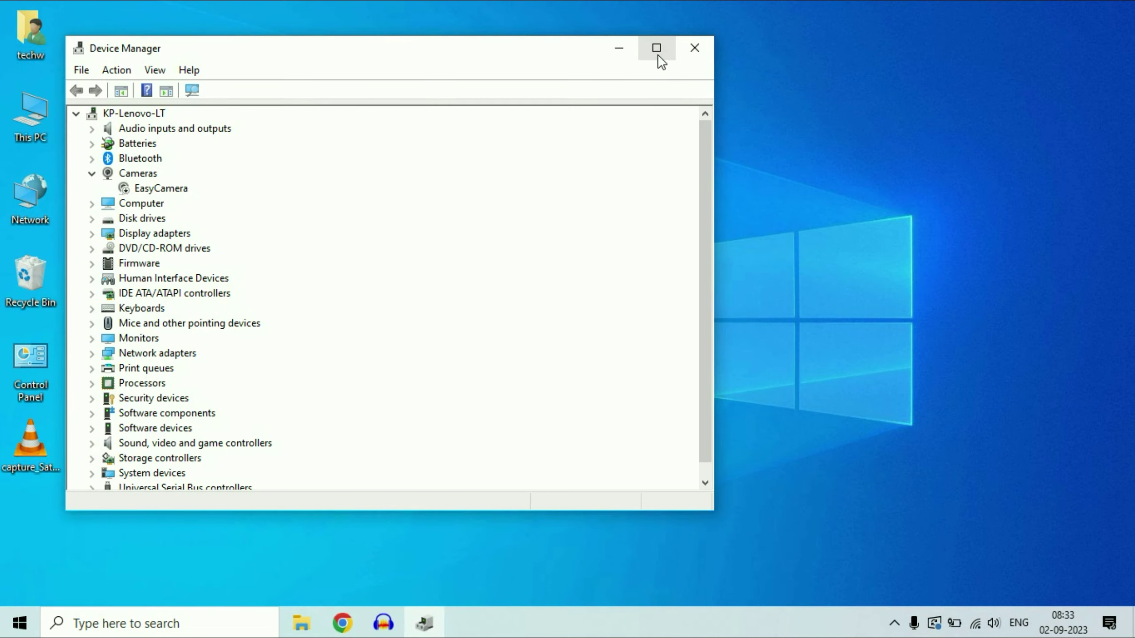
left_click(655, 54)
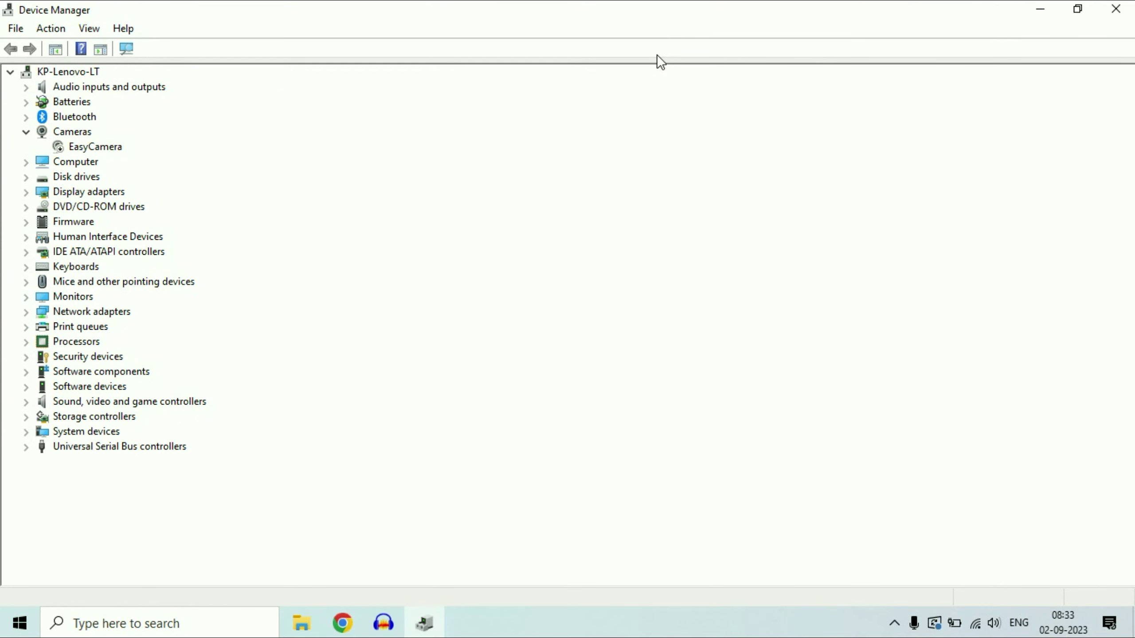
left_click(80, 131)
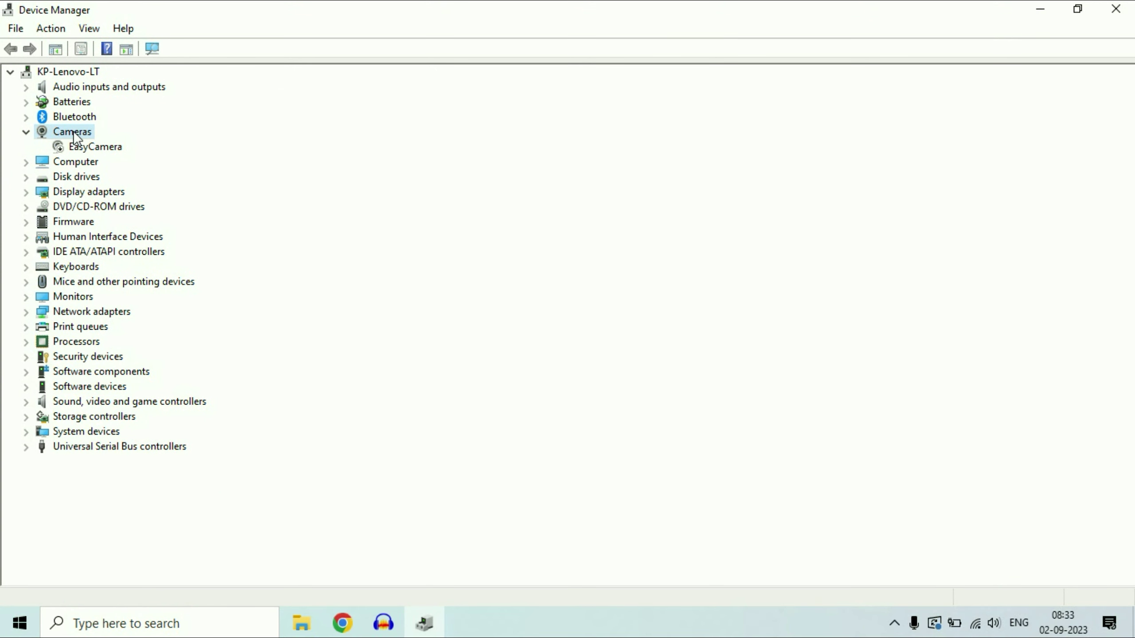
left_click(76, 148)
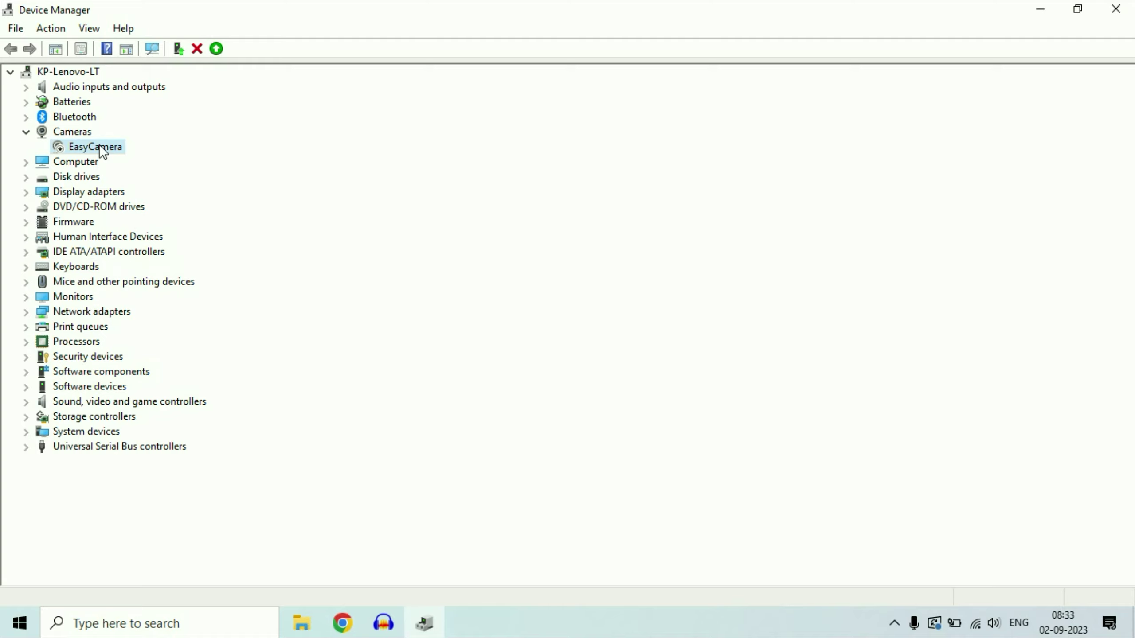
right_click(100, 146)
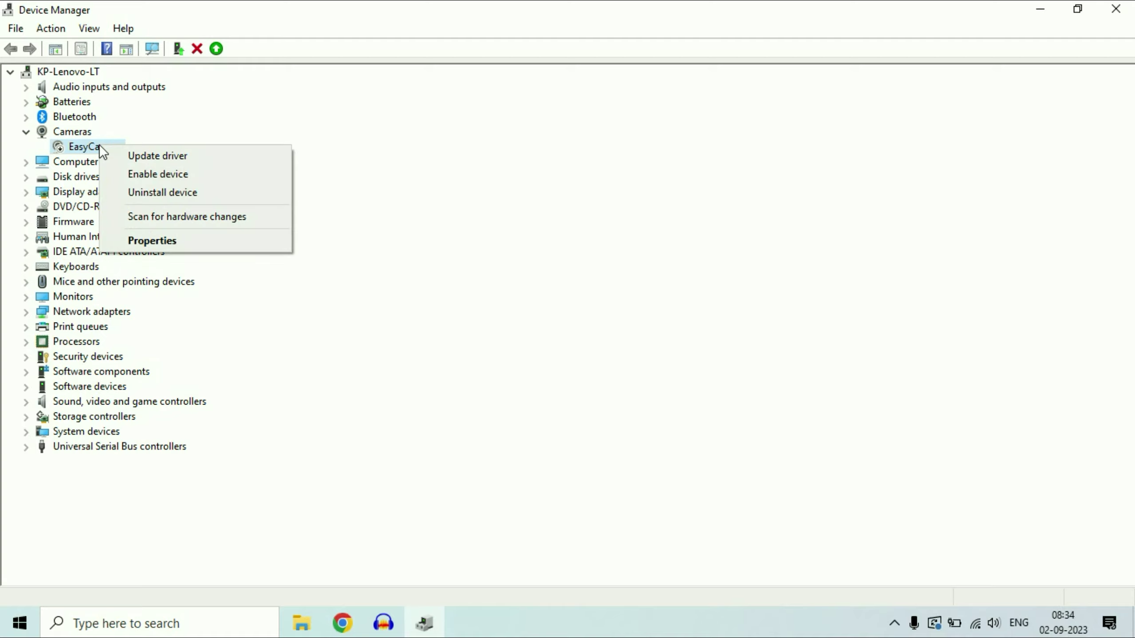
left_click(152, 177)
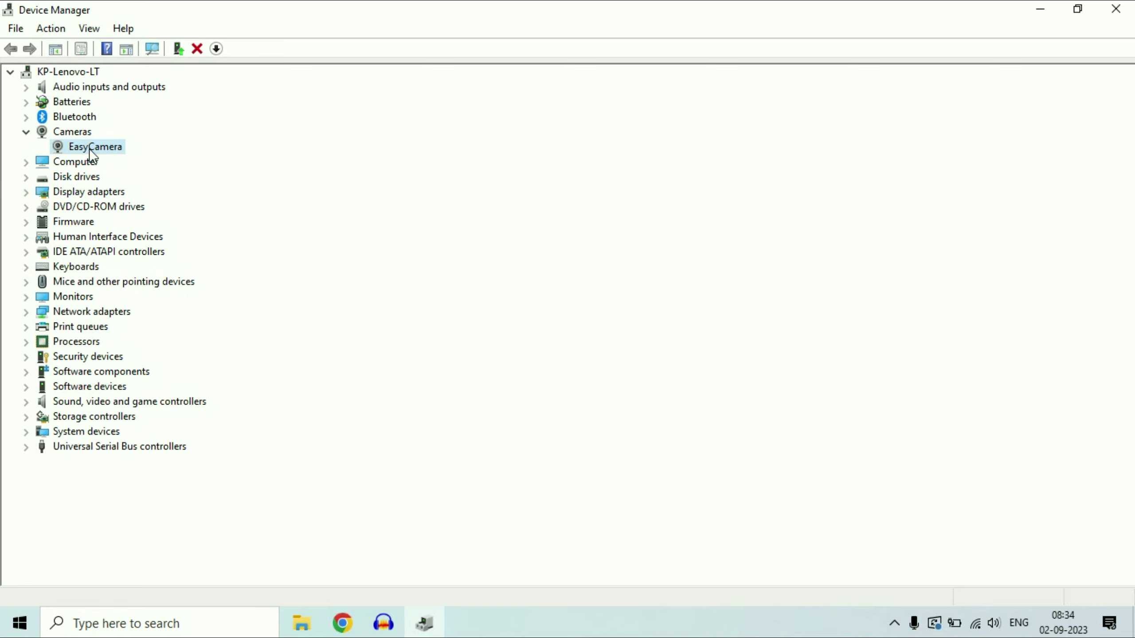
Search automatically for an EasyCamera driver update, which reports the best driver is installed
right_click(89, 149)
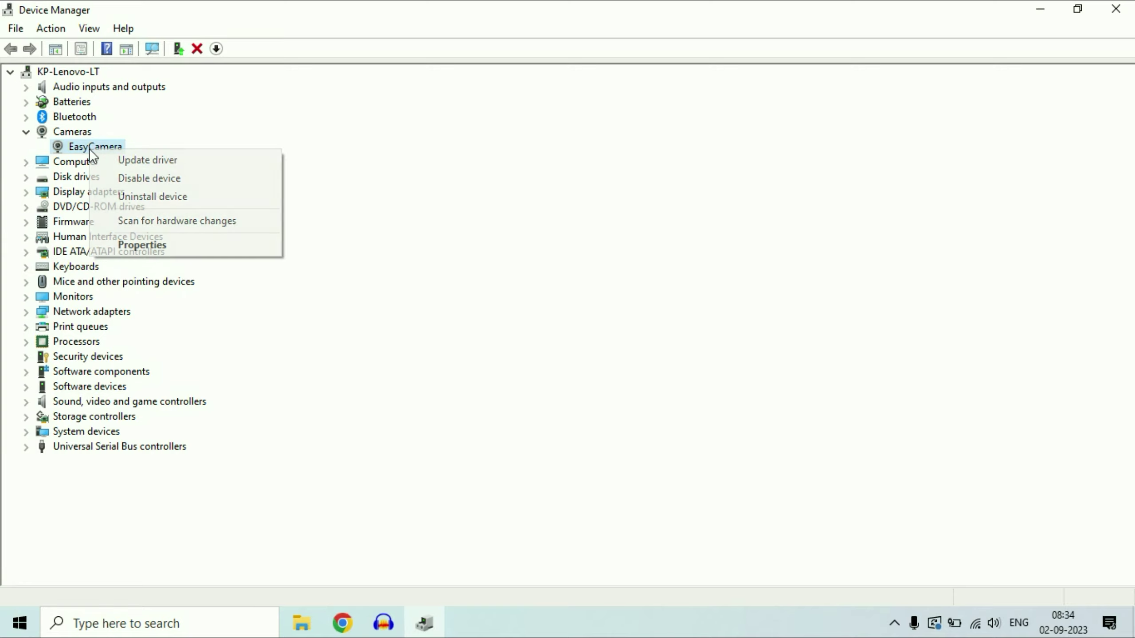
left_click(134, 163)
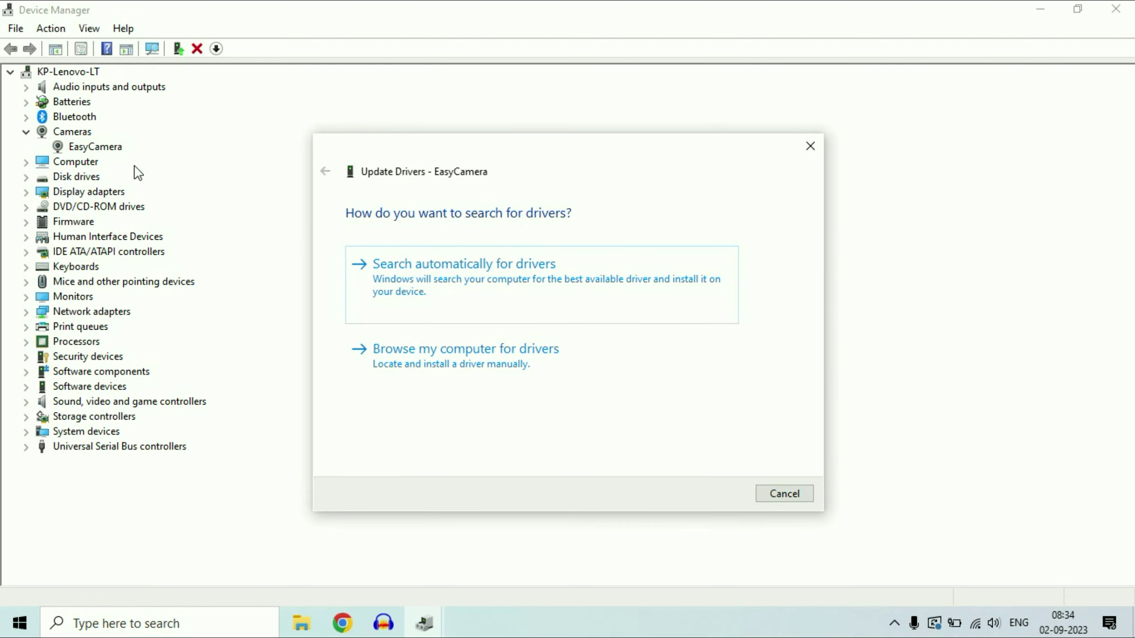
left_click(484, 278)
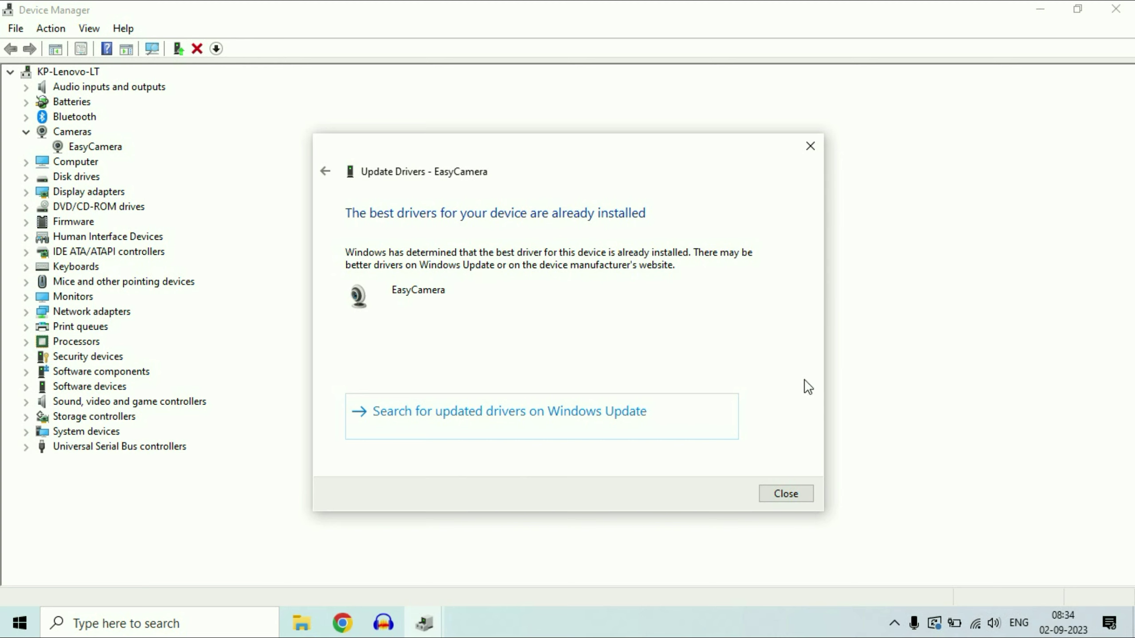
left_click(784, 497)
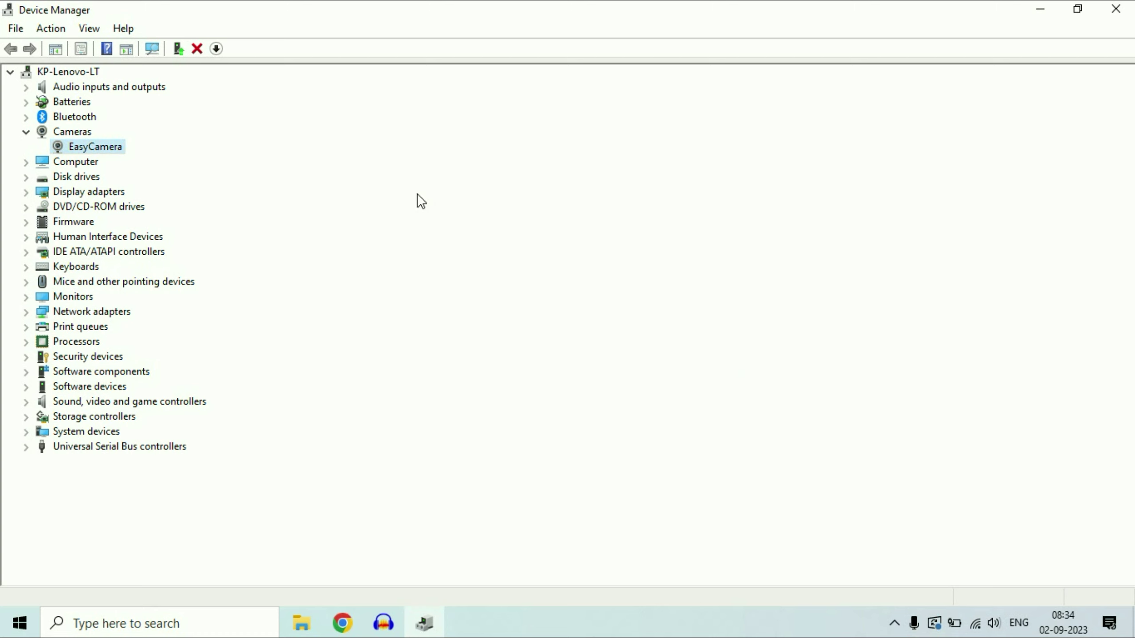
Uninstall the EasyCamera device, confirming removal, and minimize Device Manager
right_click(95, 149)
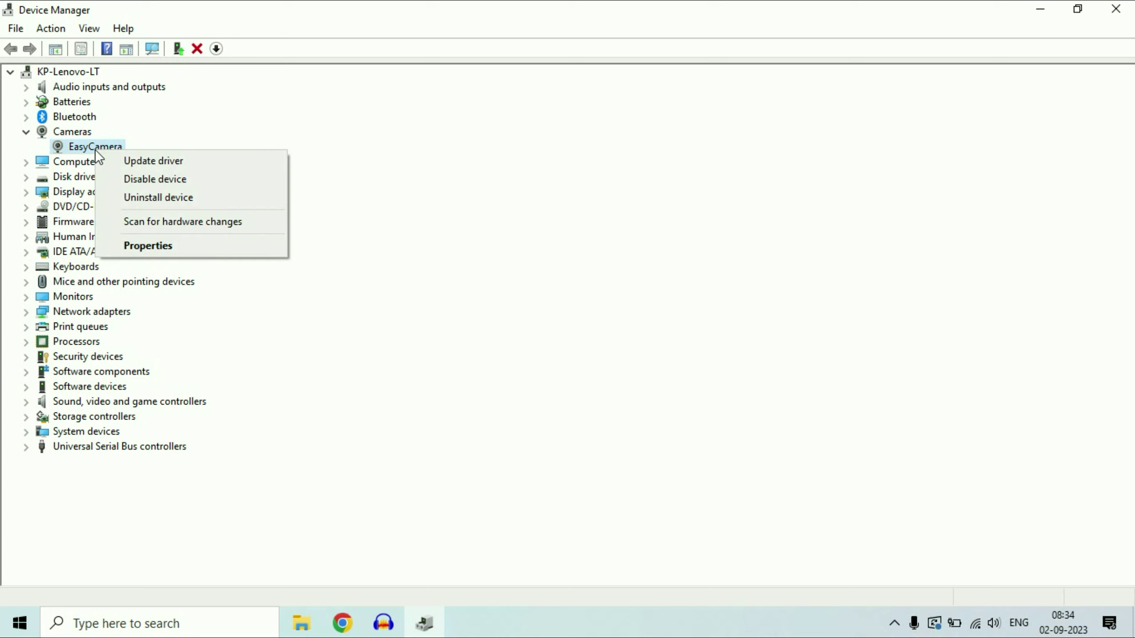
left_click(147, 199)
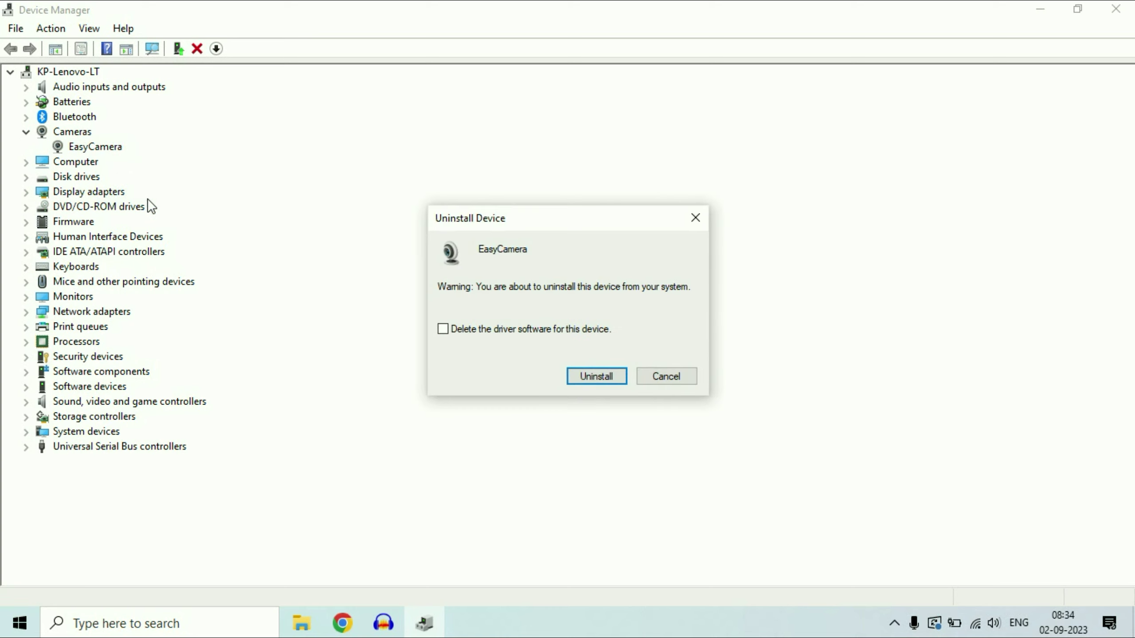
left_click(601, 378)
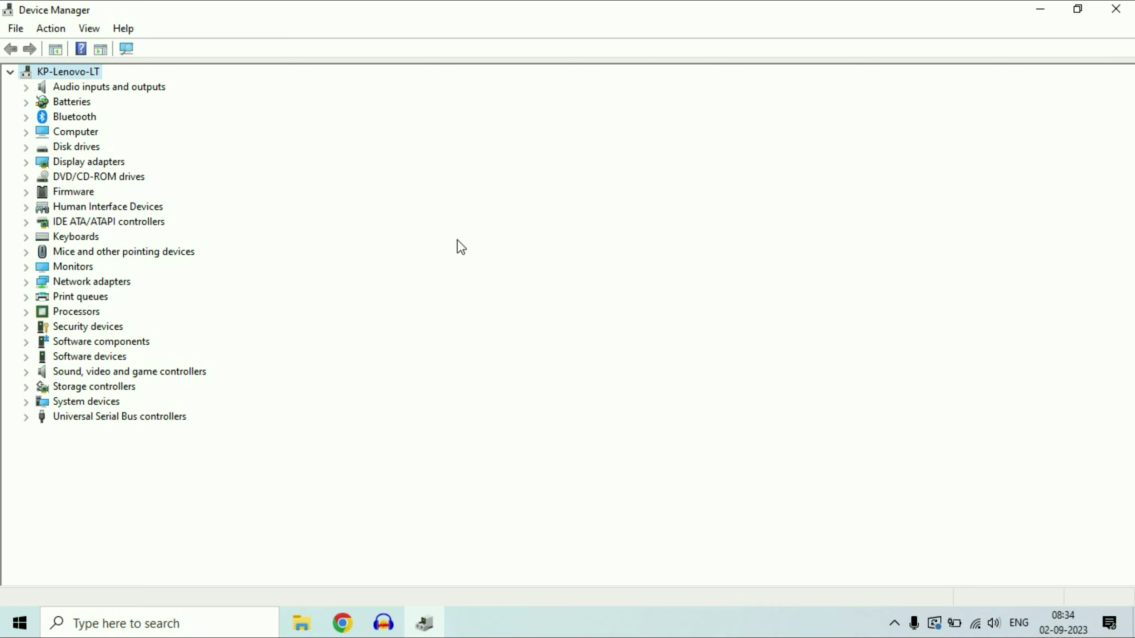
left_click(1040, 12)
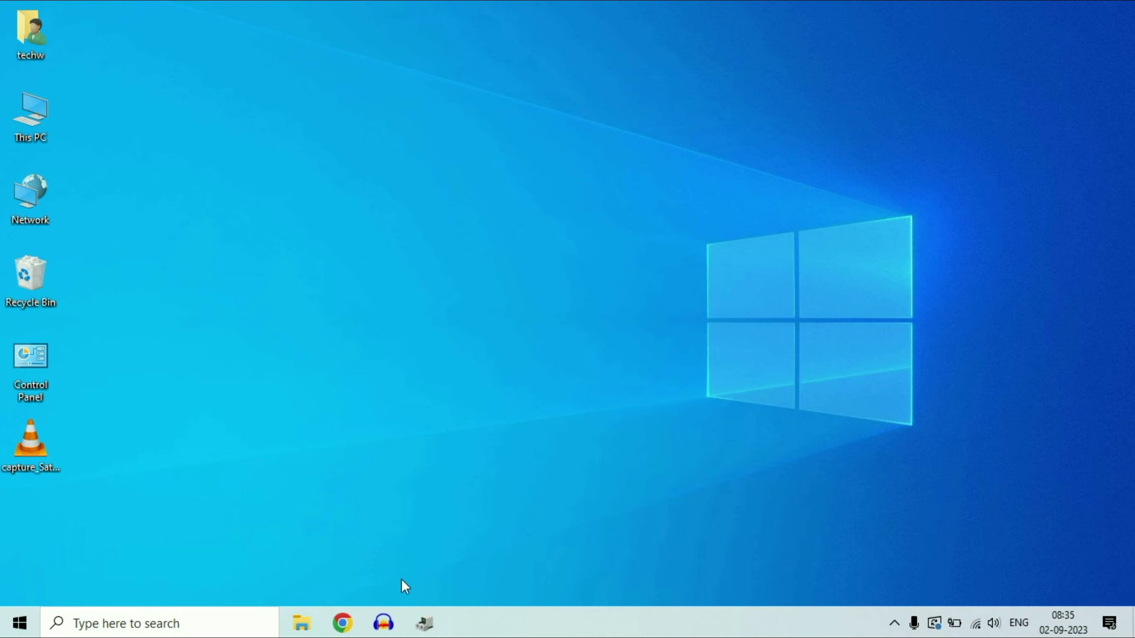
left_click(425, 622)
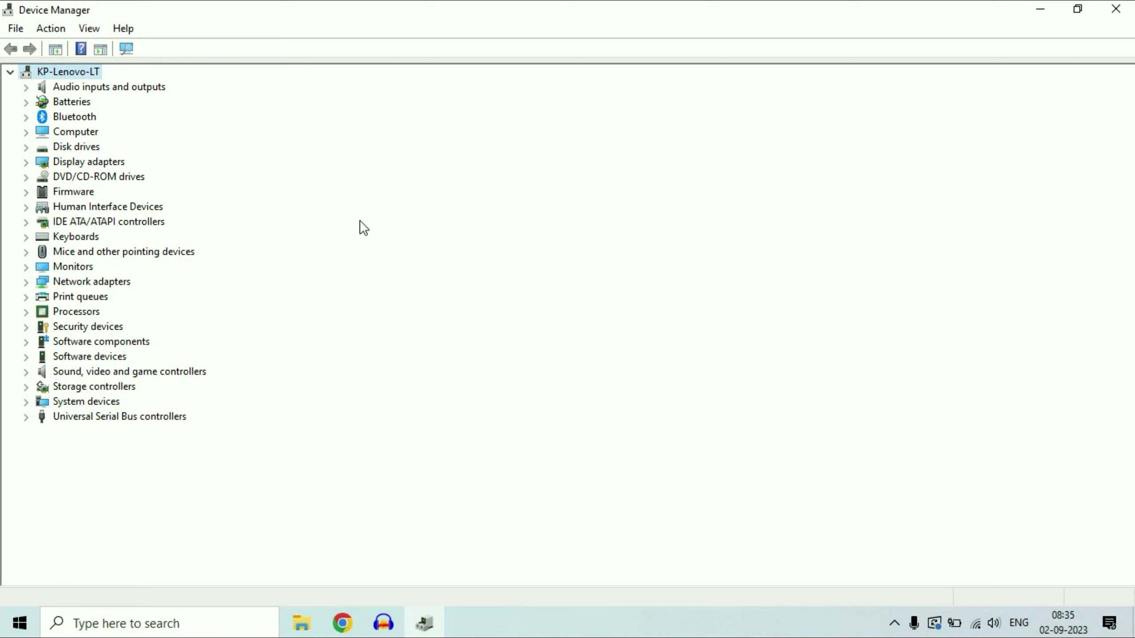
left_click(1040, 10)
Search Chrome for 'dell driver download', open Dell India's Drivers & Downloads page, then minimize Chrome
left_click(342, 623)
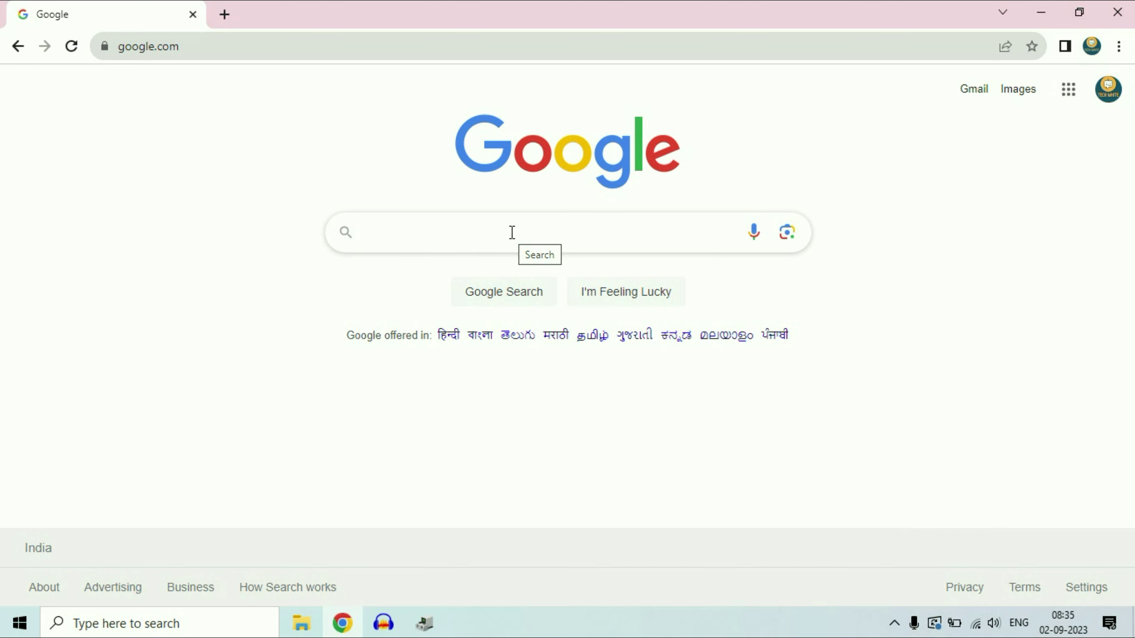
type("dell driver download")
key("Return")
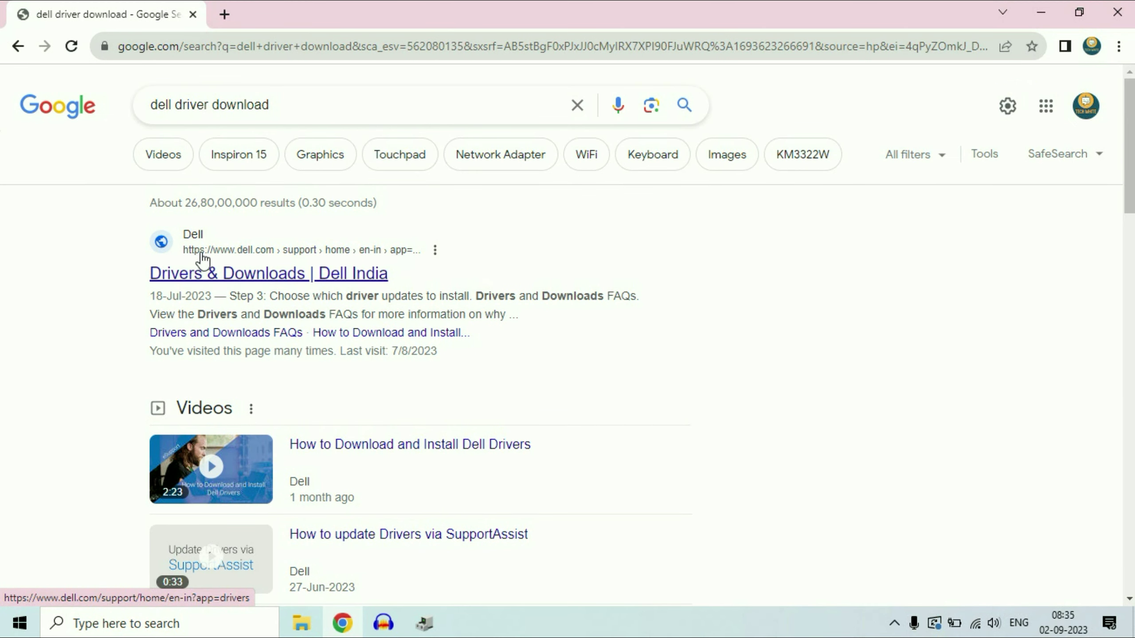
left_click(230, 274)
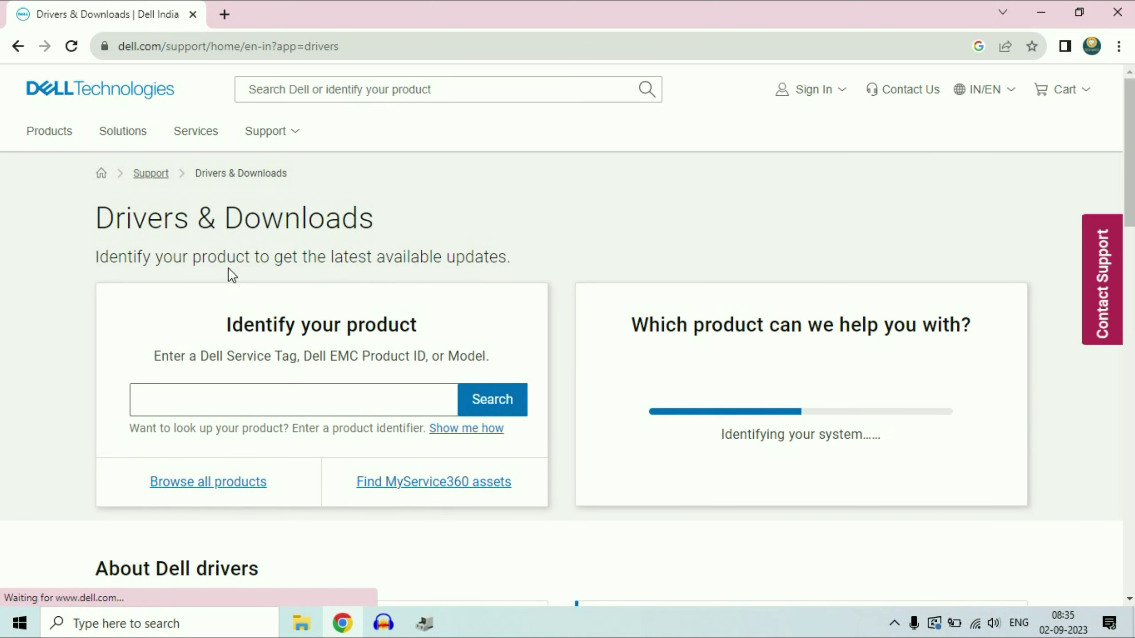
left_click(212, 405)
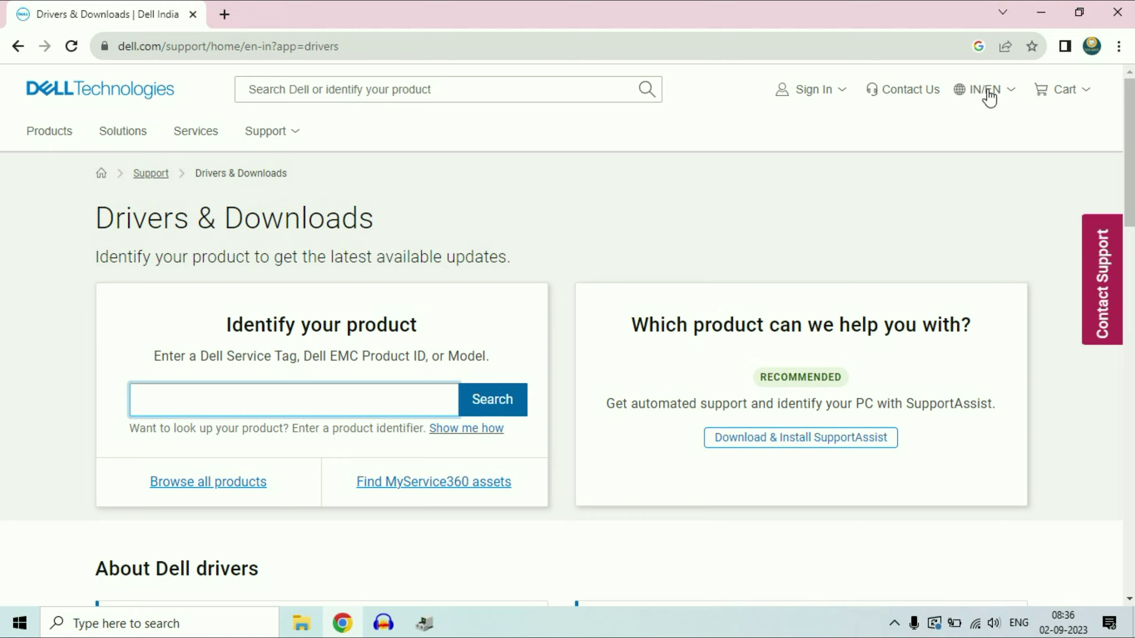
left_click(1035, 14)
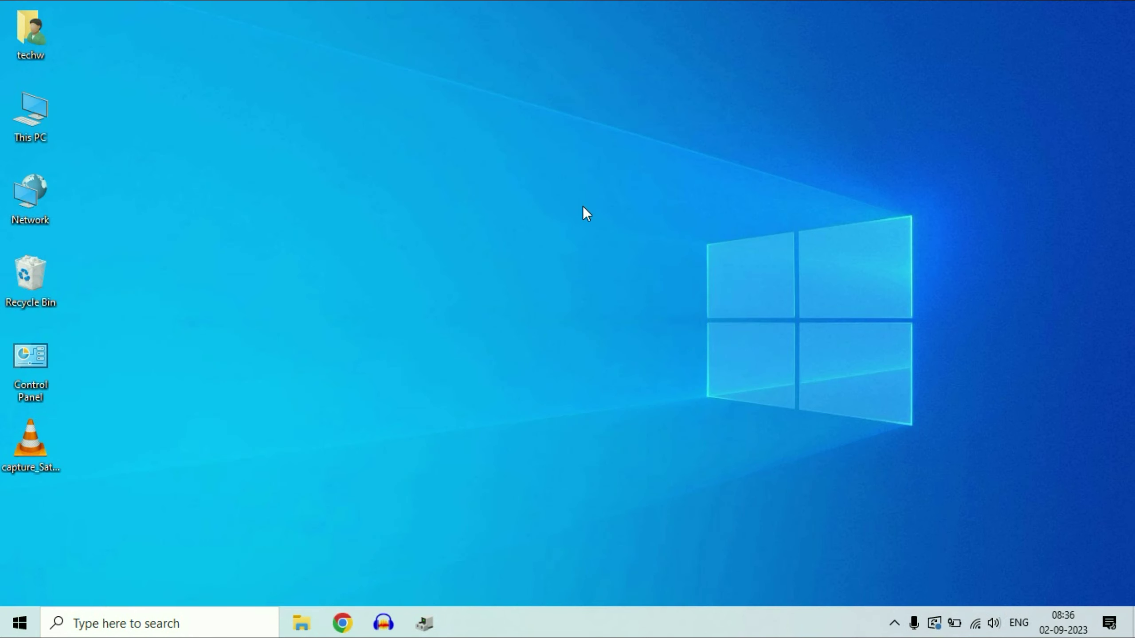